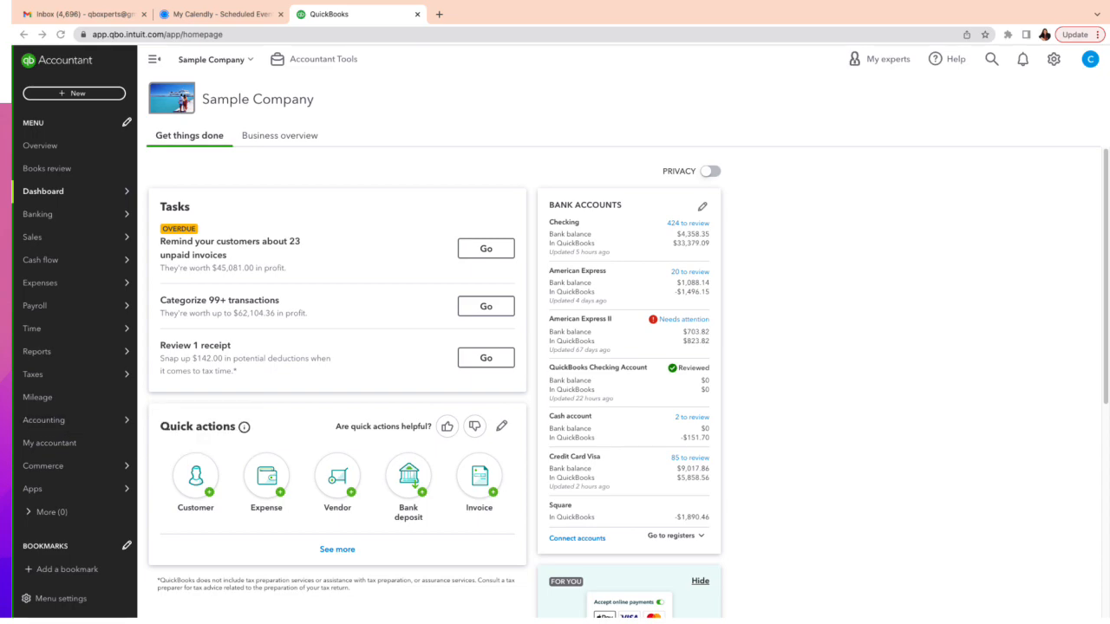
From the gear menu's Lists, open Custom fields and start adding a new field.
click(1054, 59)
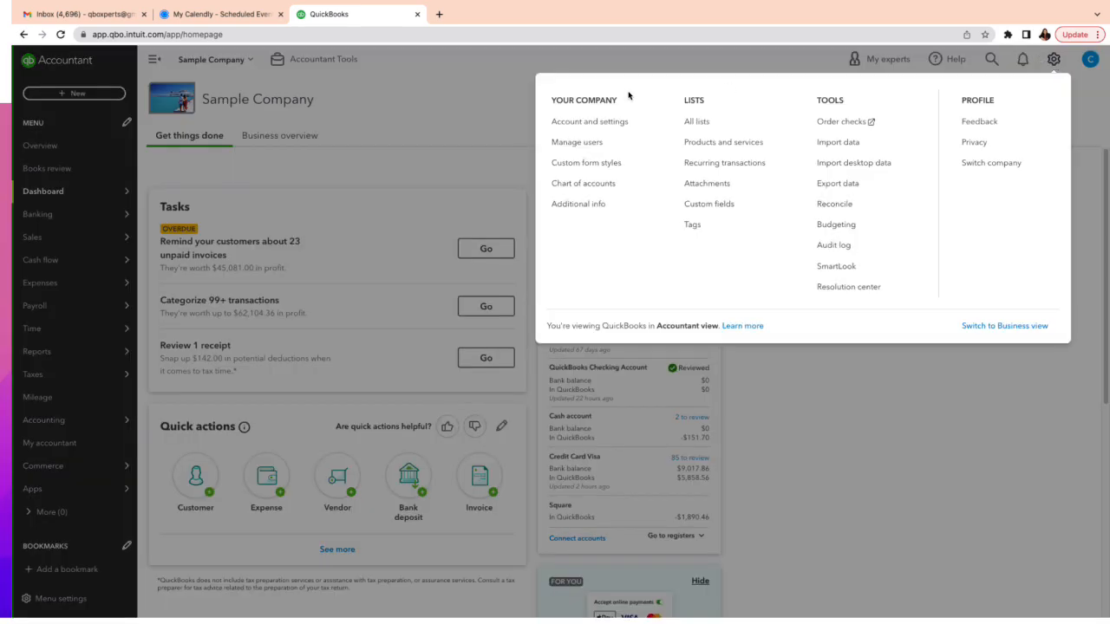
click(701, 211)
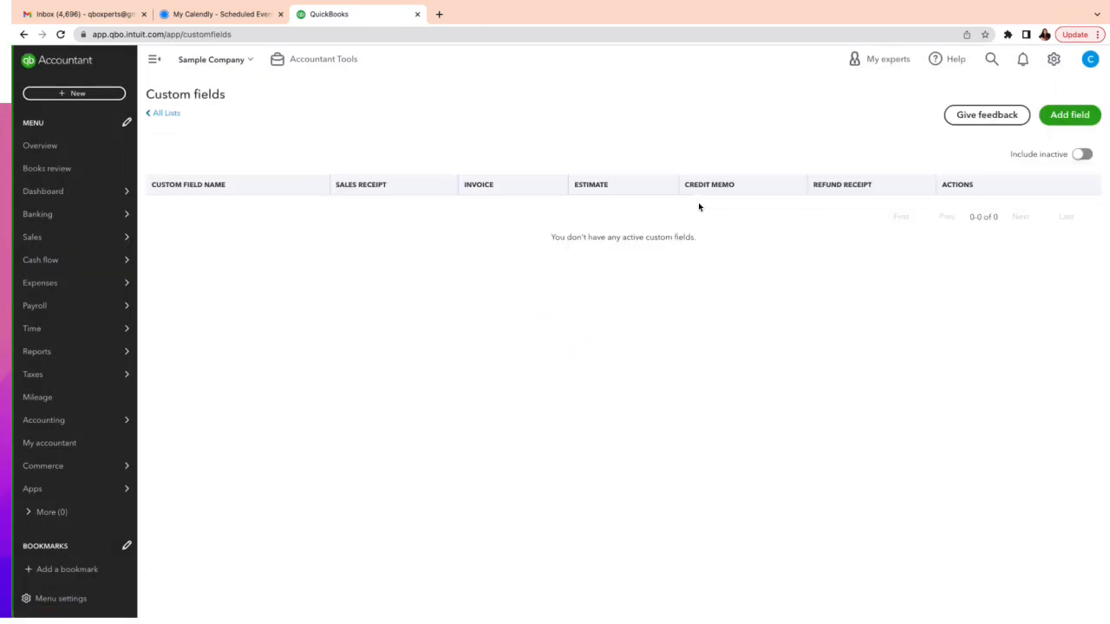
click(1072, 121)
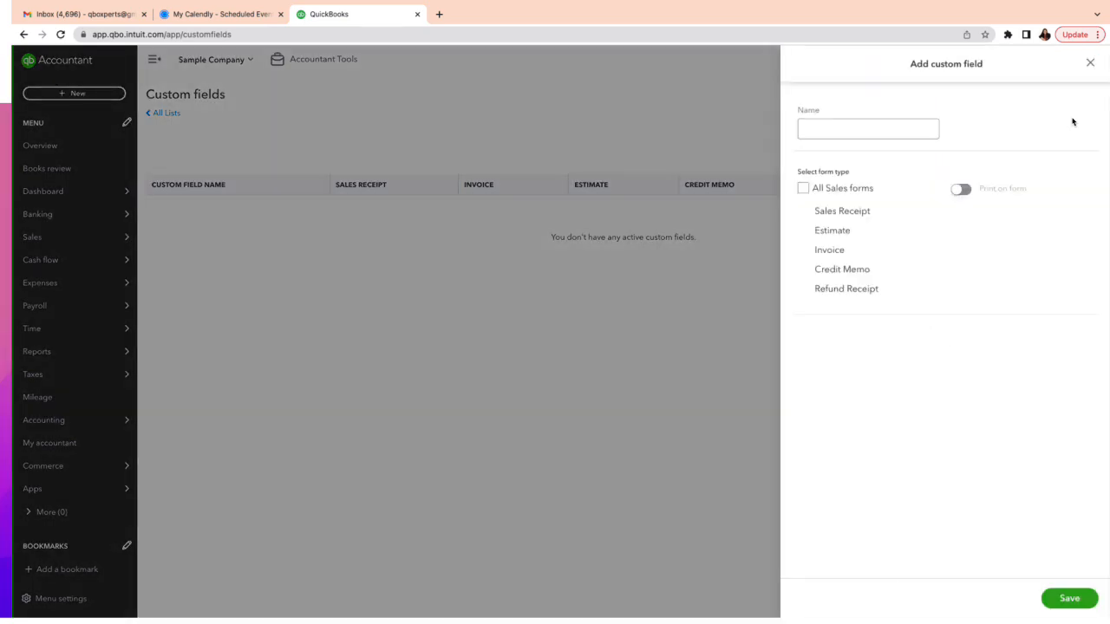
click(875, 128)
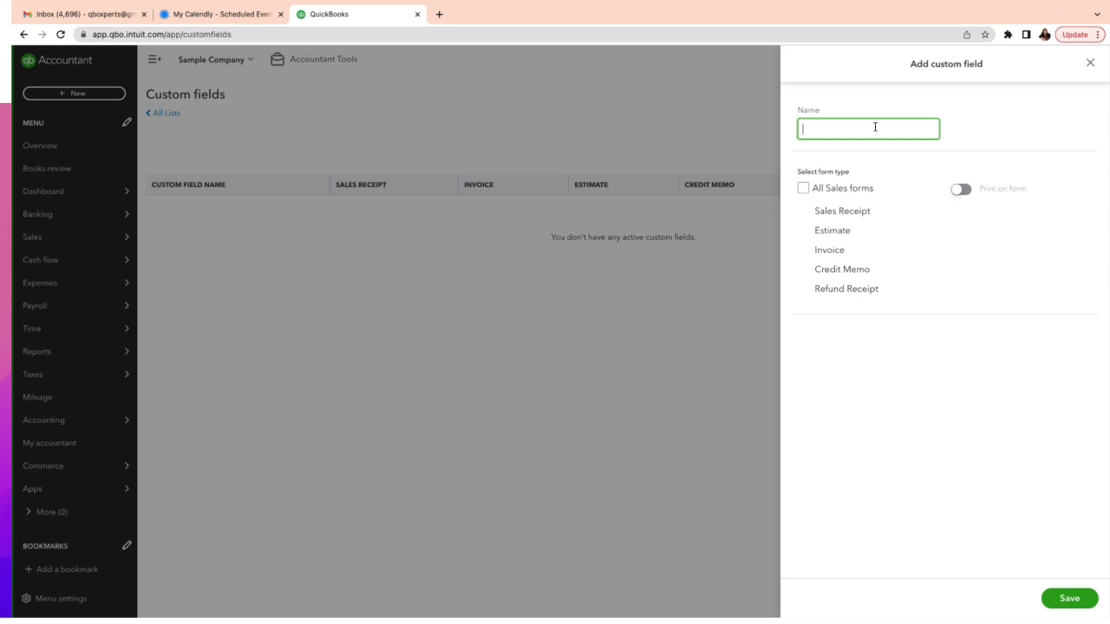
Name the new custom field 'Sales Rep'.
text(Sales Repr)
Apply the field to all sales forms with Print on form on, and save it.
click(804, 189)
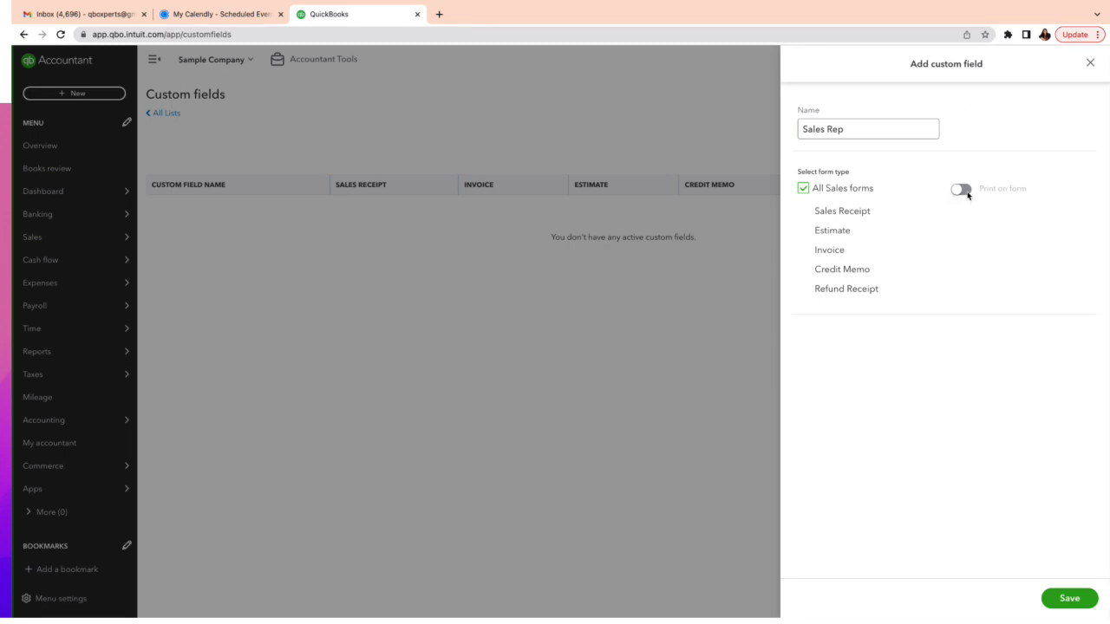
click(968, 194)
click(963, 192)
click(960, 190)
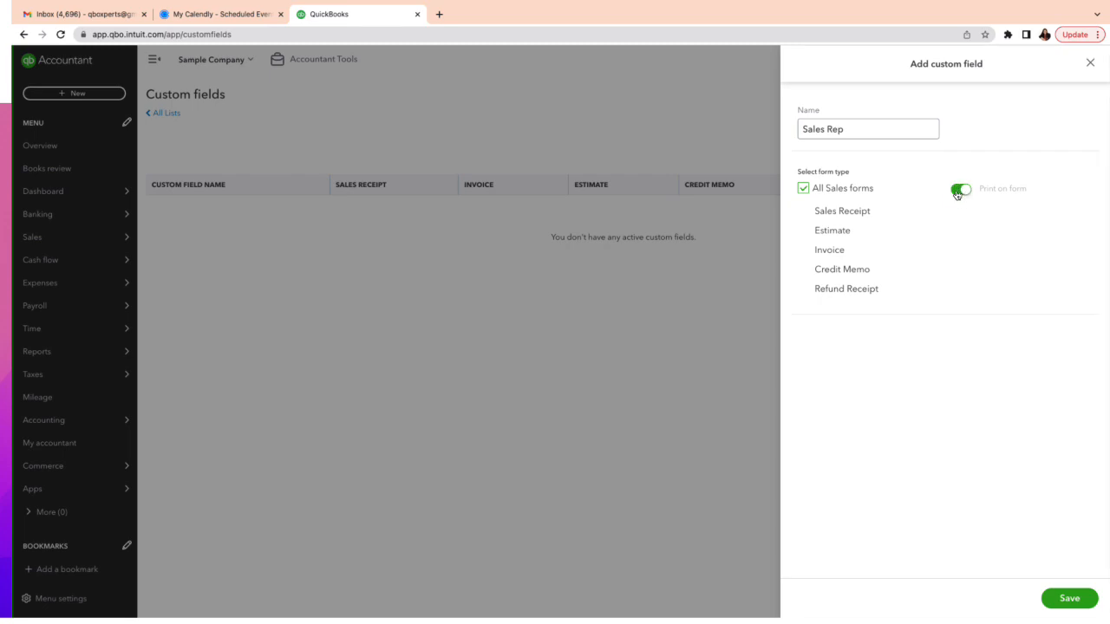
click(1049, 605)
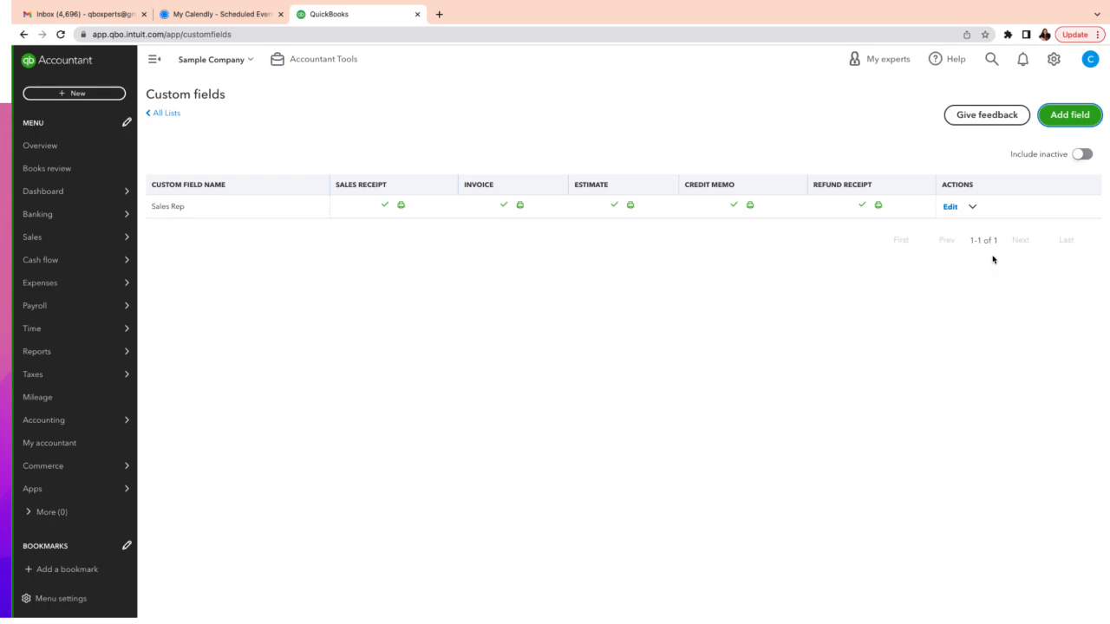
click(950, 208)
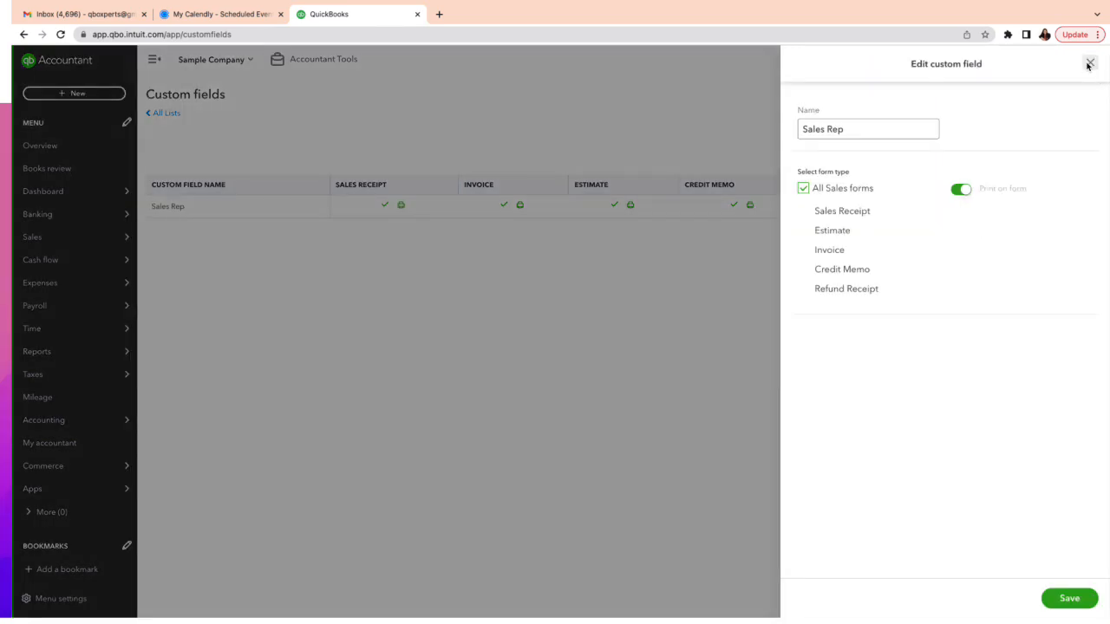
click(958, 189)
click(964, 193)
click(1090, 63)
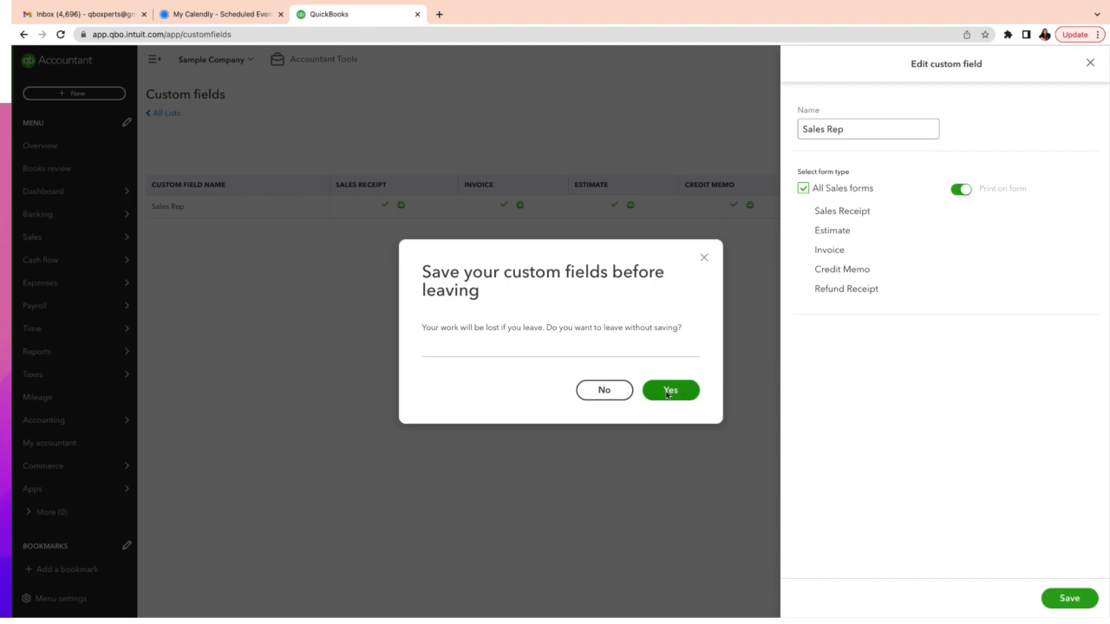
click(607, 390)
click(1095, 595)
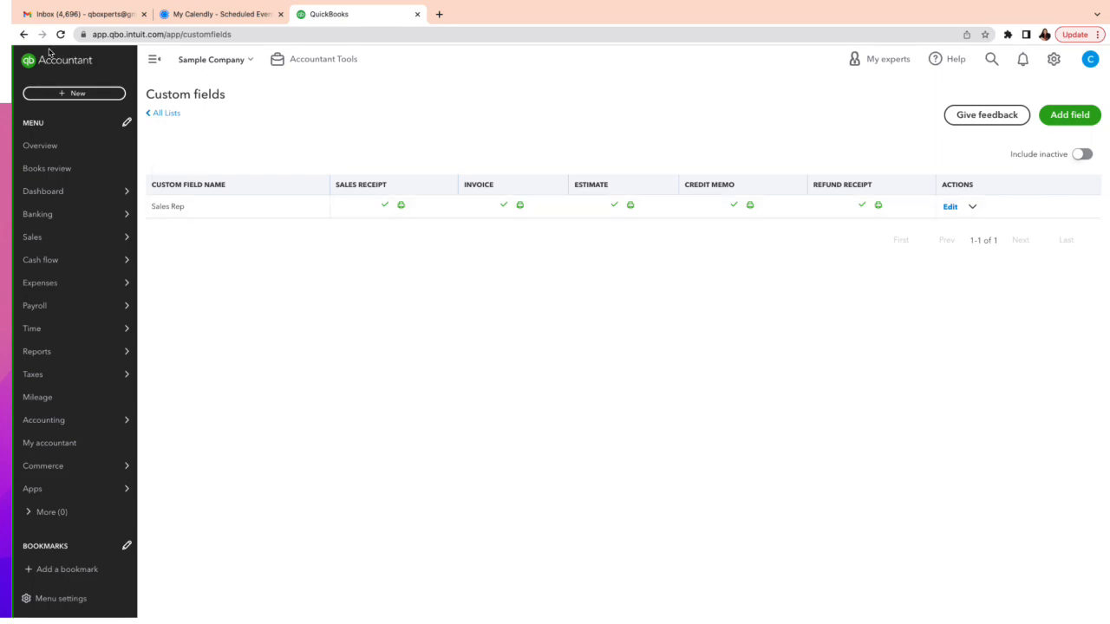
Start a new estimate for customer ATM.
click(63, 96)
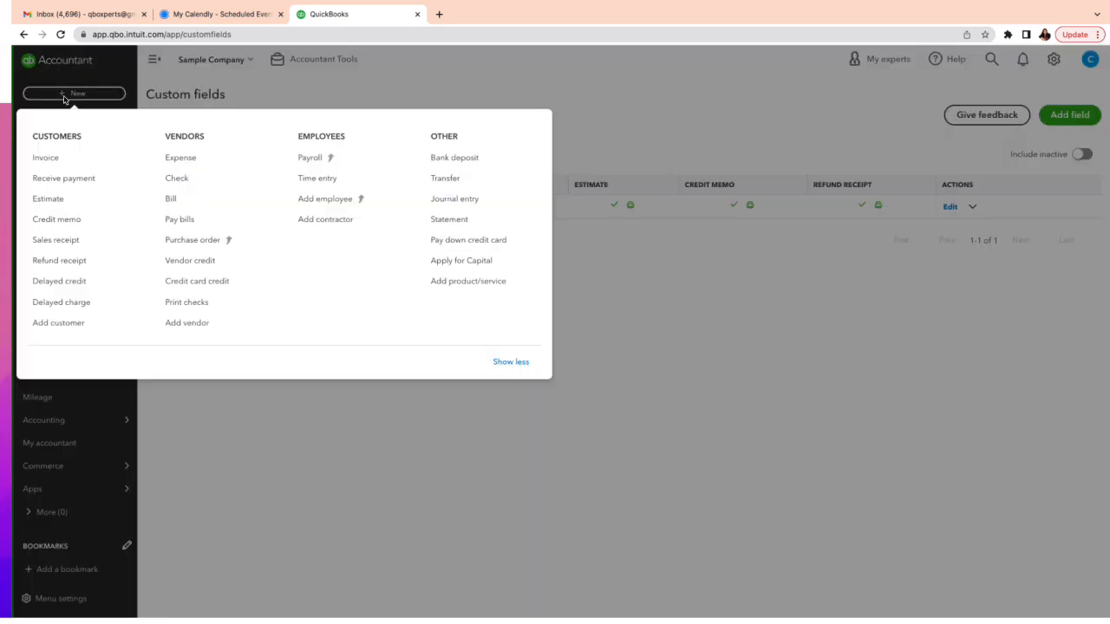
click(59, 200)
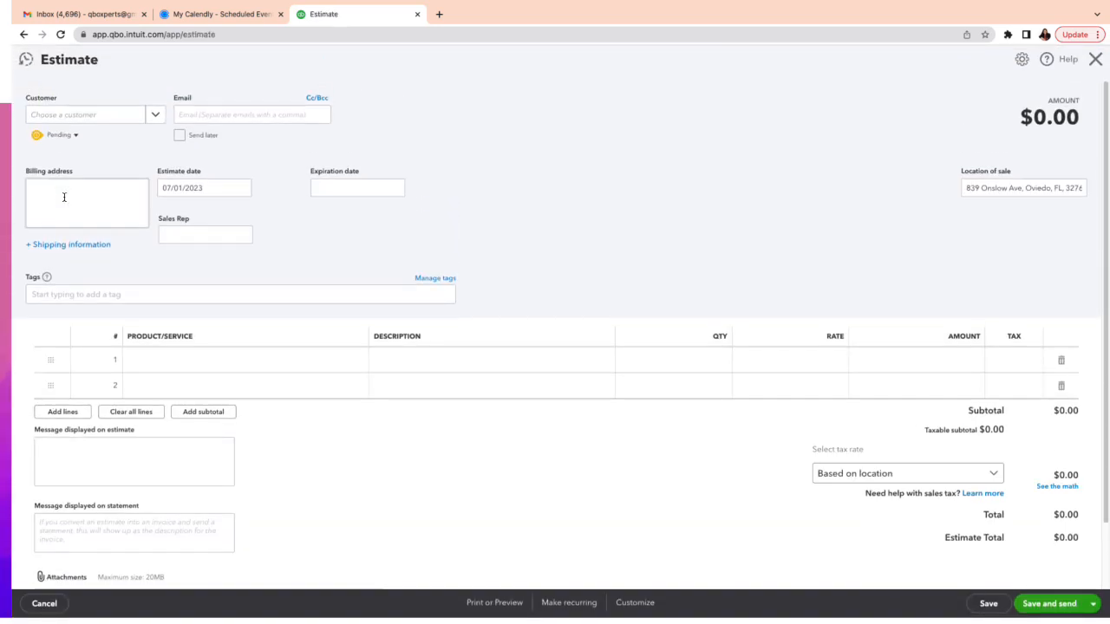
click(90, 115)
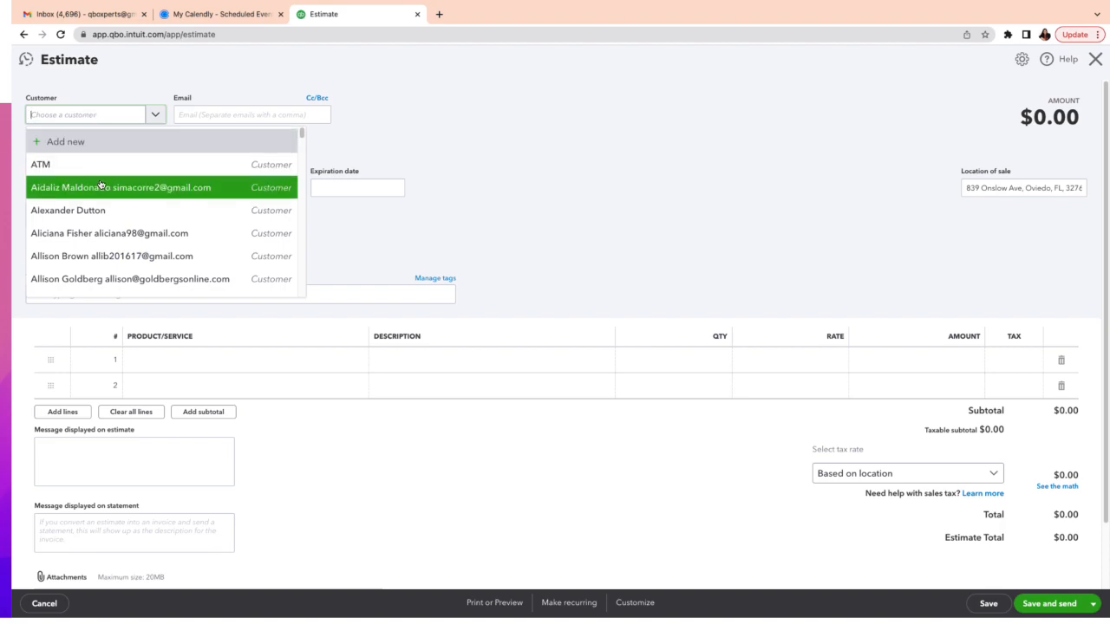
click(102, 165)
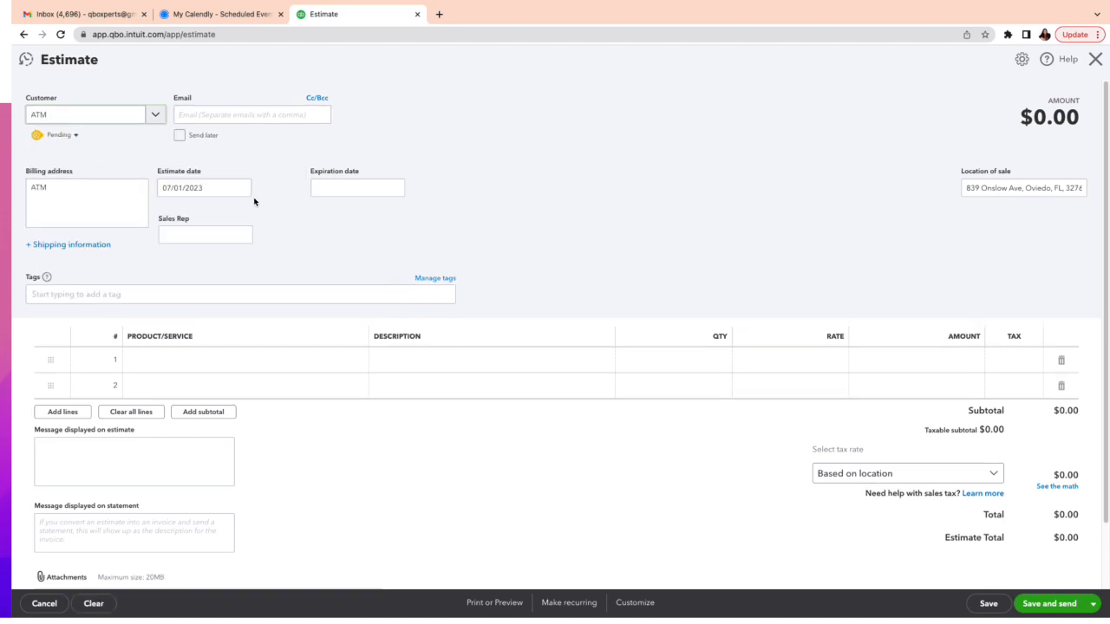
Enter the sales rep's name in the estimate's Sales Rep field.
click(206, 234)
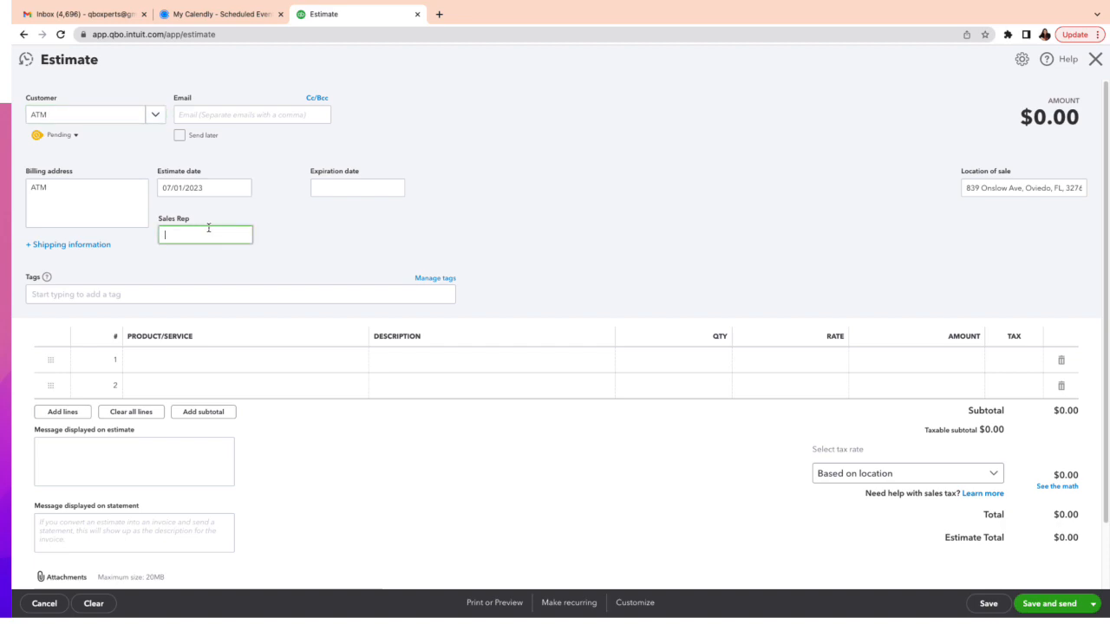
text(JosephW)
key(BackSpace)
text(The Wild Sales Man)
click(227, 261)
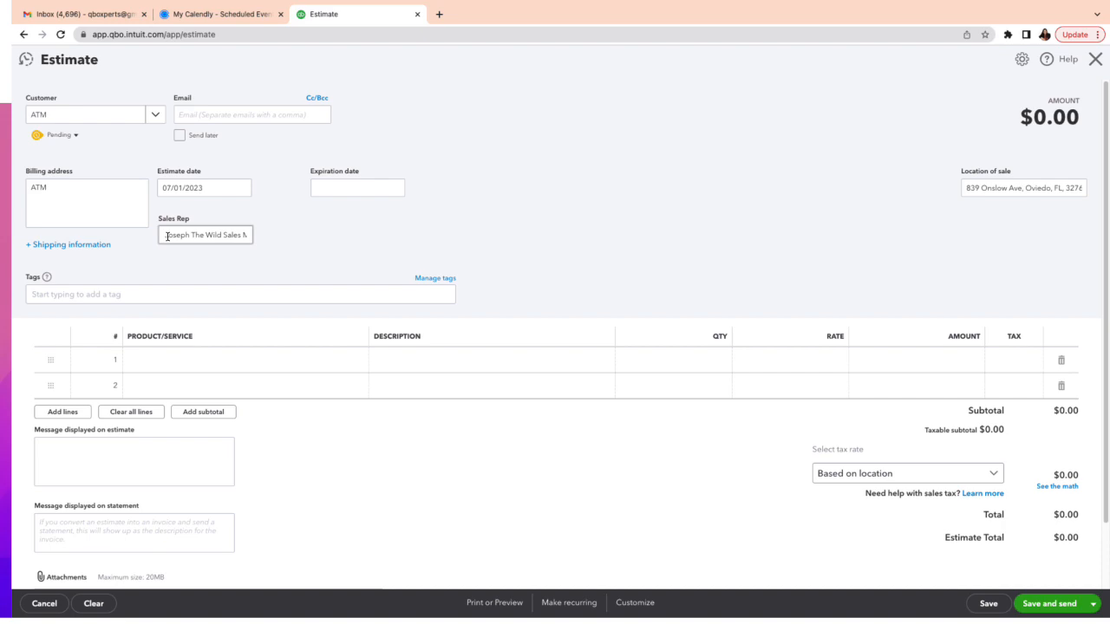
click(283, 366)
Add a DJ line at a rate of 1,500 and save Estimate #1002 totalling $1,500.00.
click(284, 367)
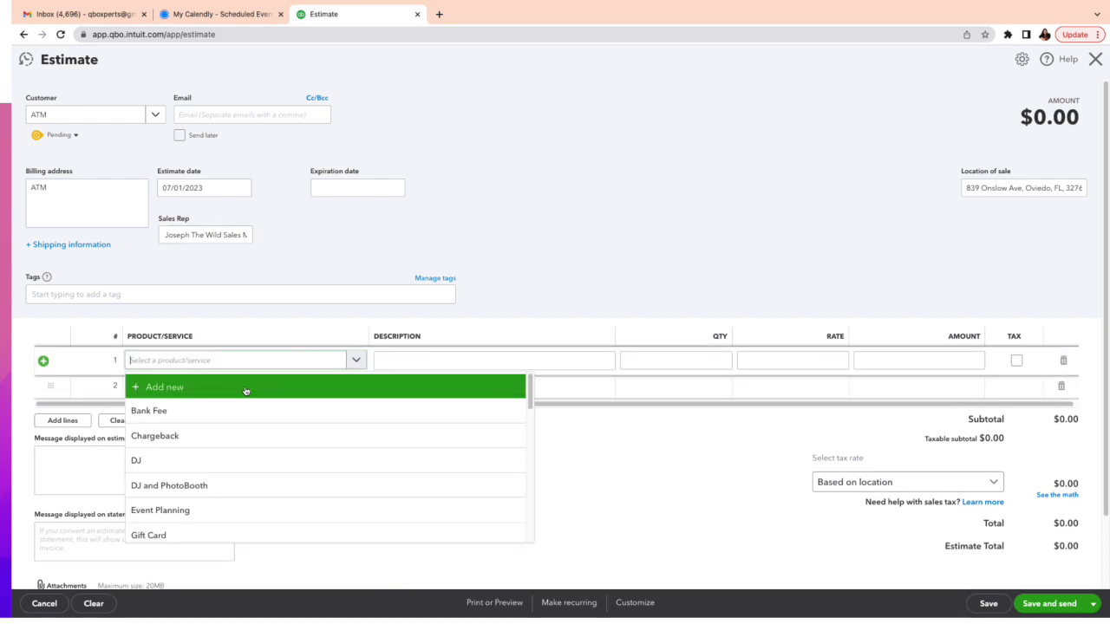
click(251, 468)
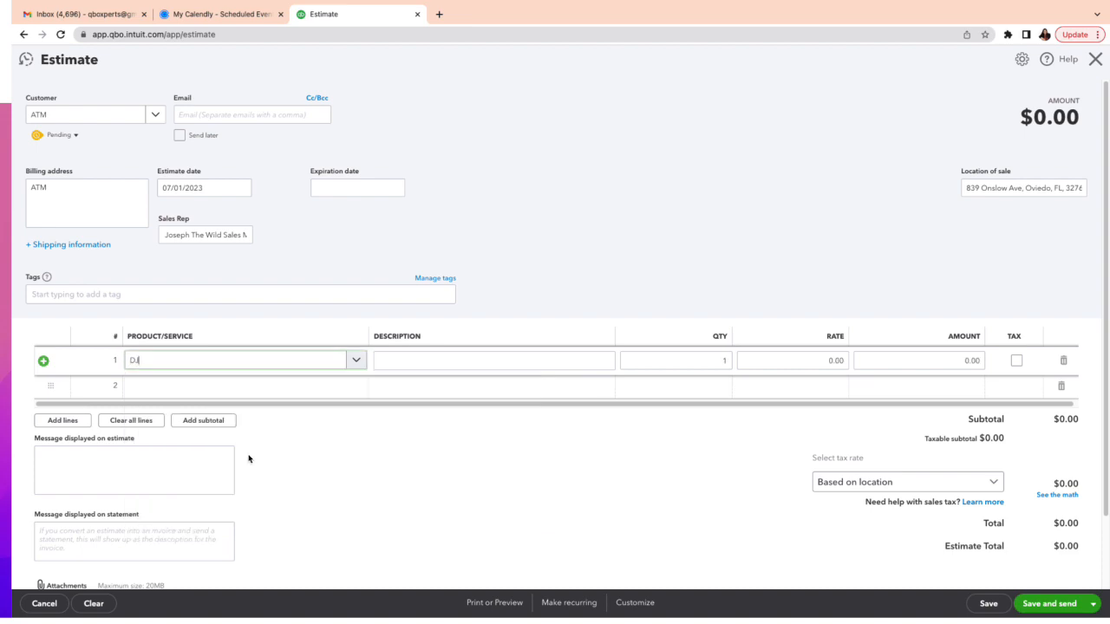
click(819, 362)
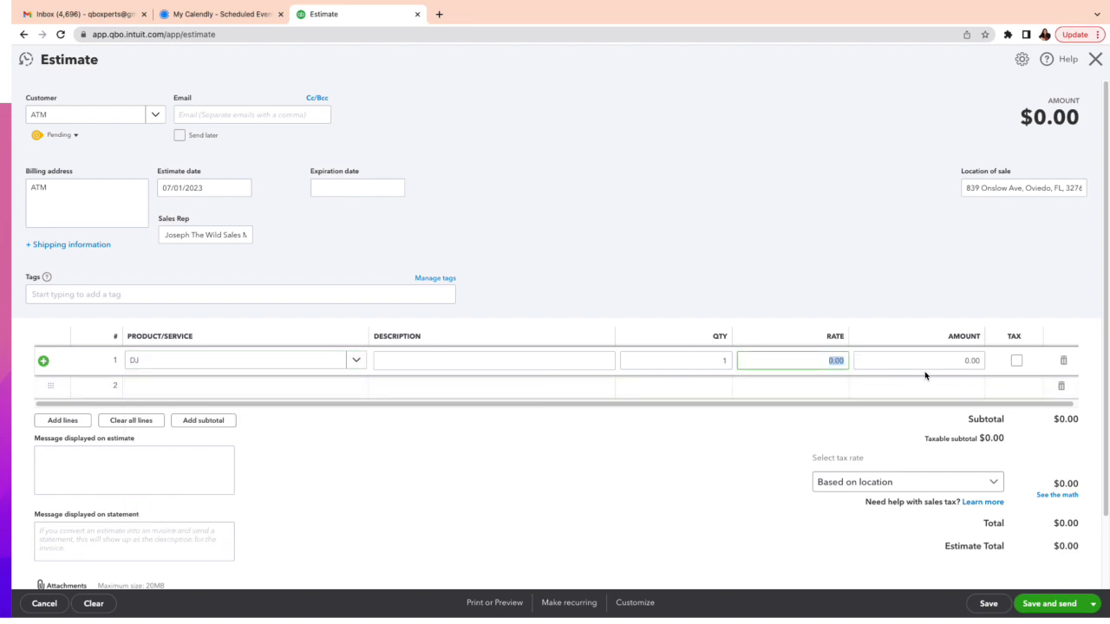
text(1500)
click(639, 485)
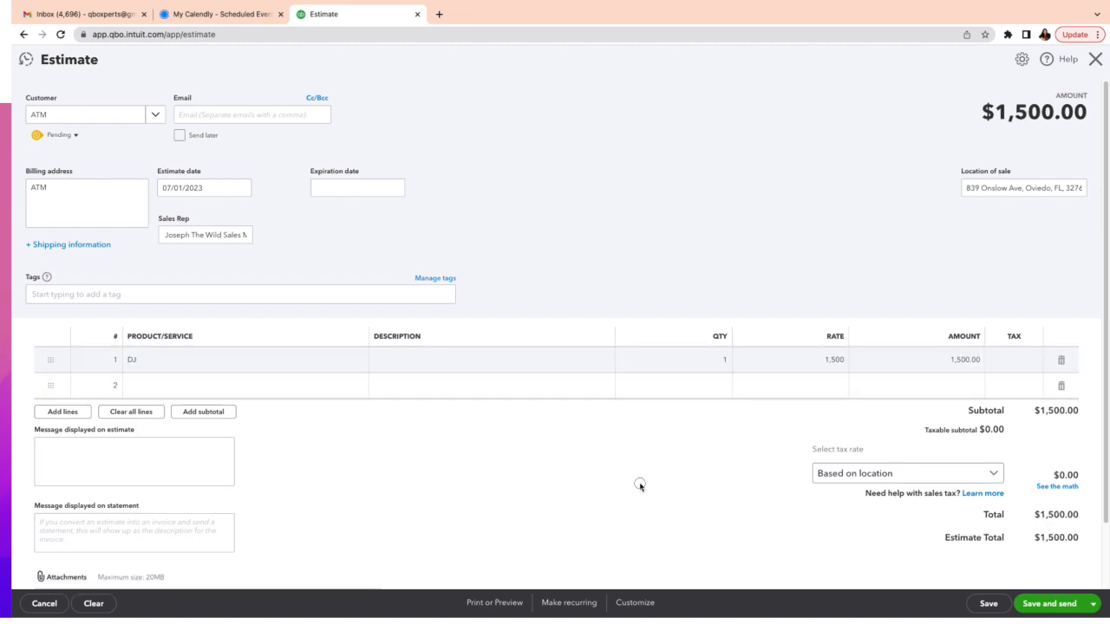
scroll(792, 549, down, 1)
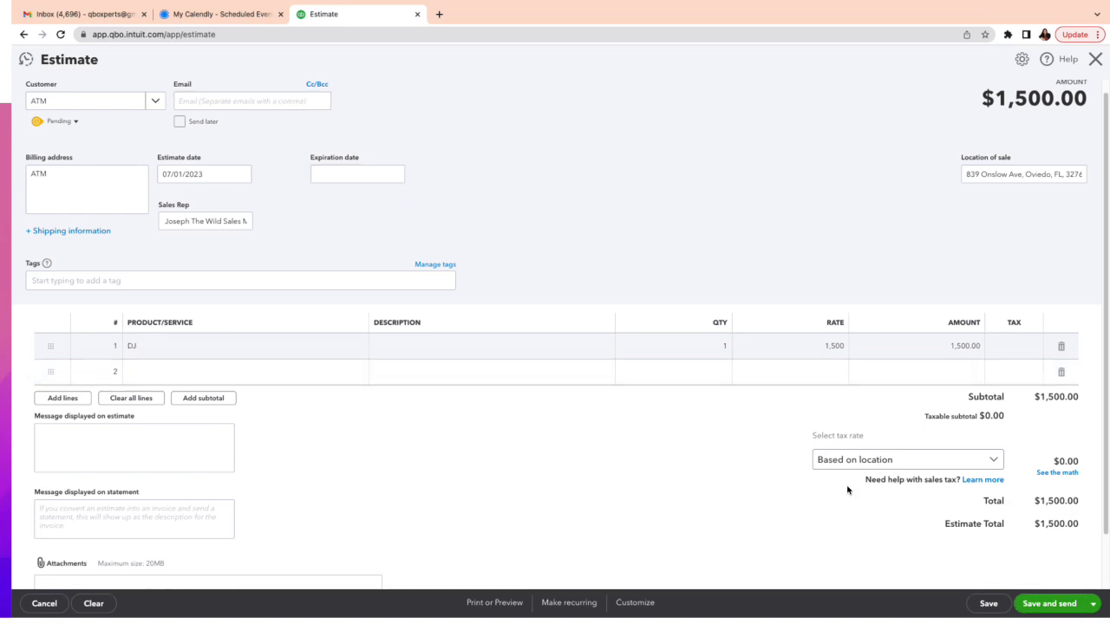
click(985, 604)
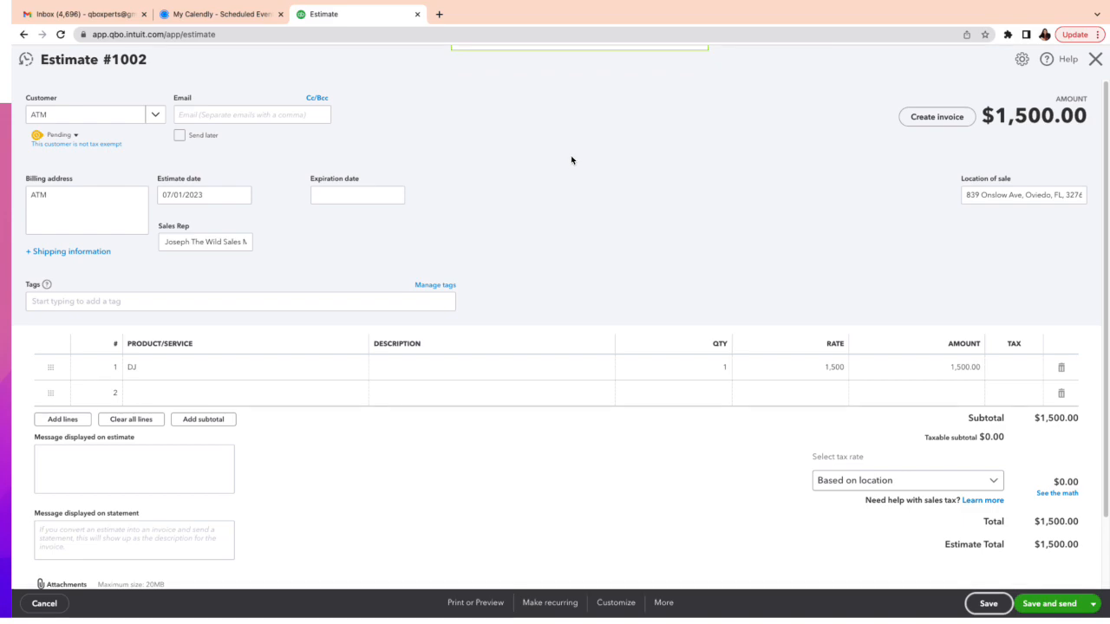
Create and save Invoice #1278 for $1,500.00 from Estimate #1002, then close it.
click(939, 119)
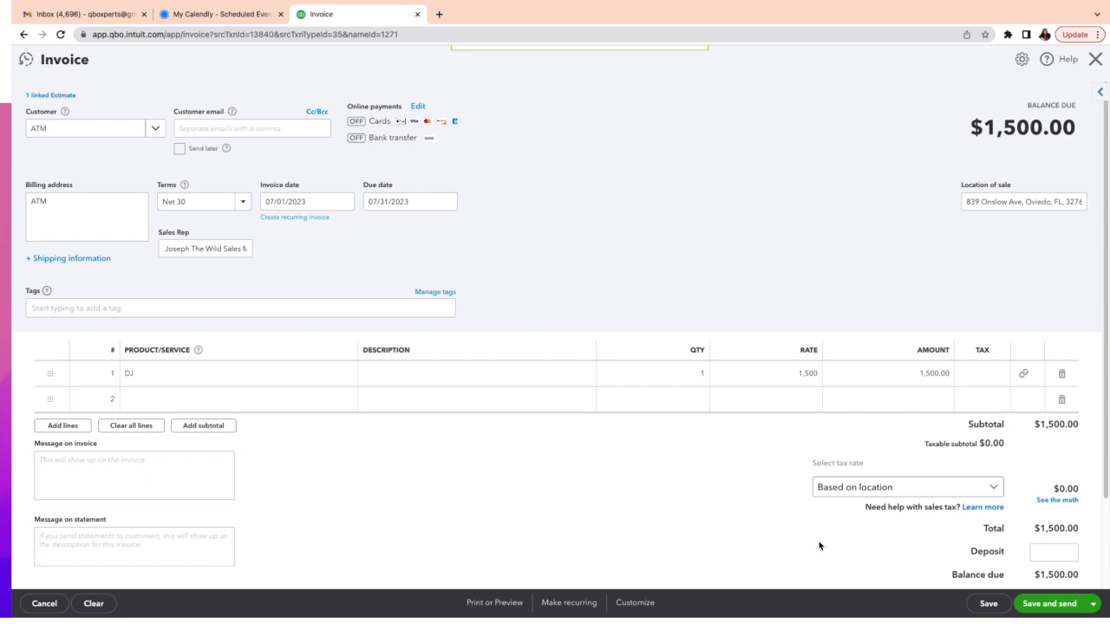
click(986, 604)
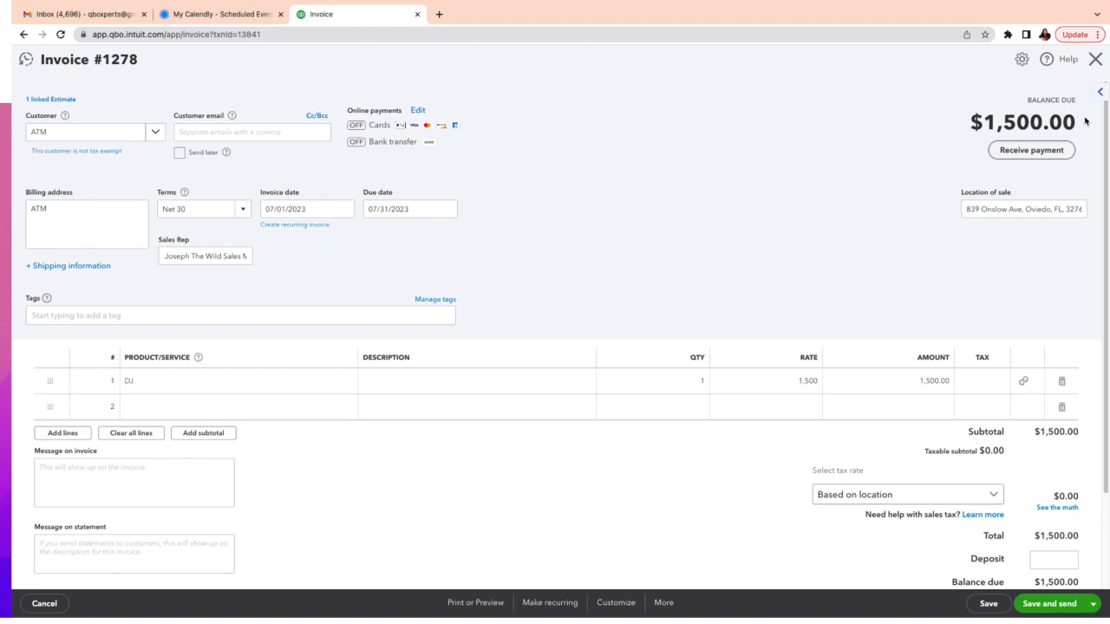
click(1094, 59)
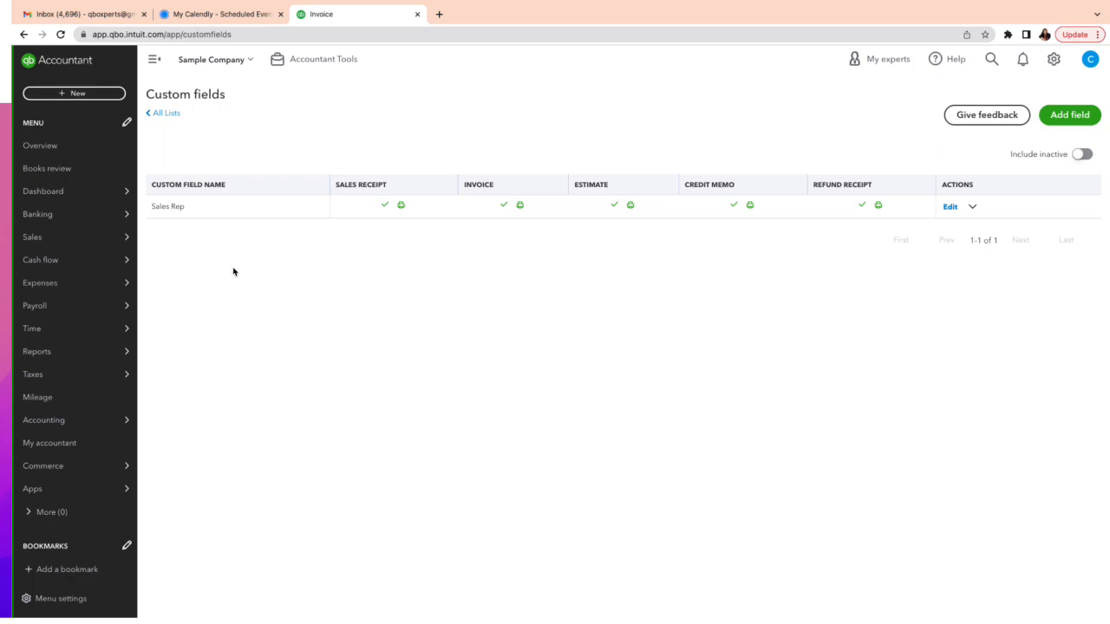
Open the June 2023 Profit and Loss report from the Reports Favorites.
mouse_move(28, 381)
mouse_move(54, 354)
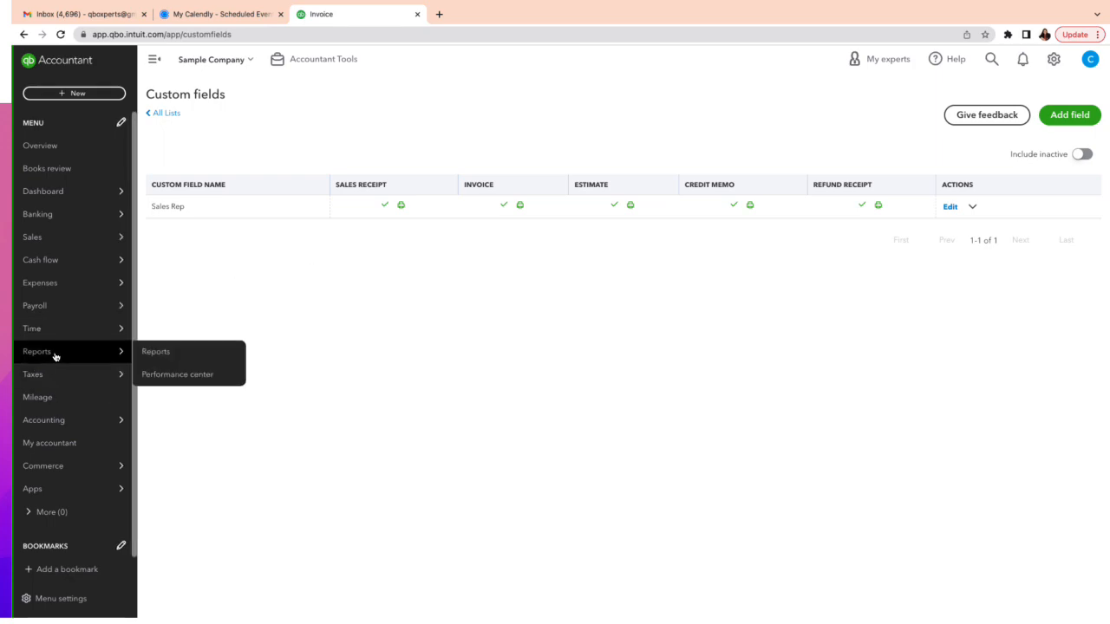
click(185, 353)
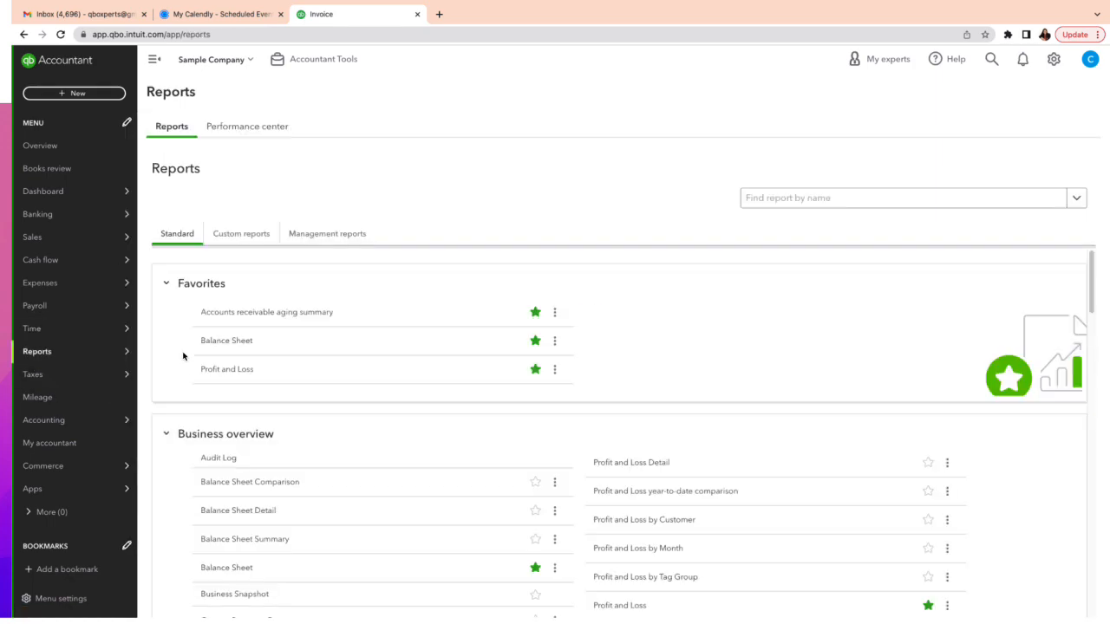
click(235, 373)
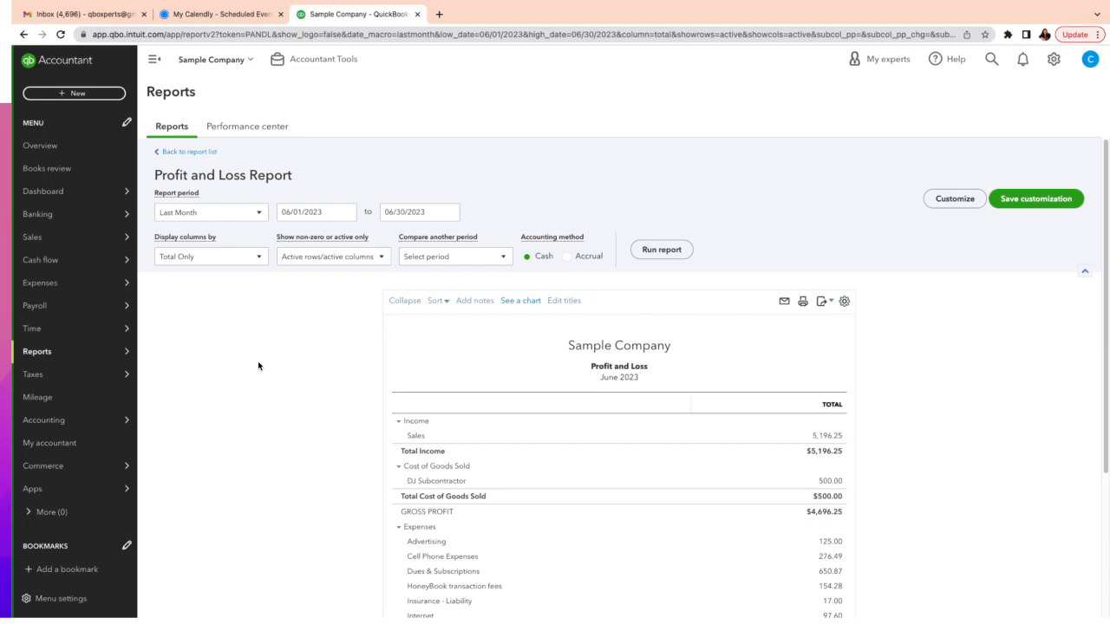
Review the report's Customize filter options unchanged, then return to the Standard reports list.
click(965, 205)
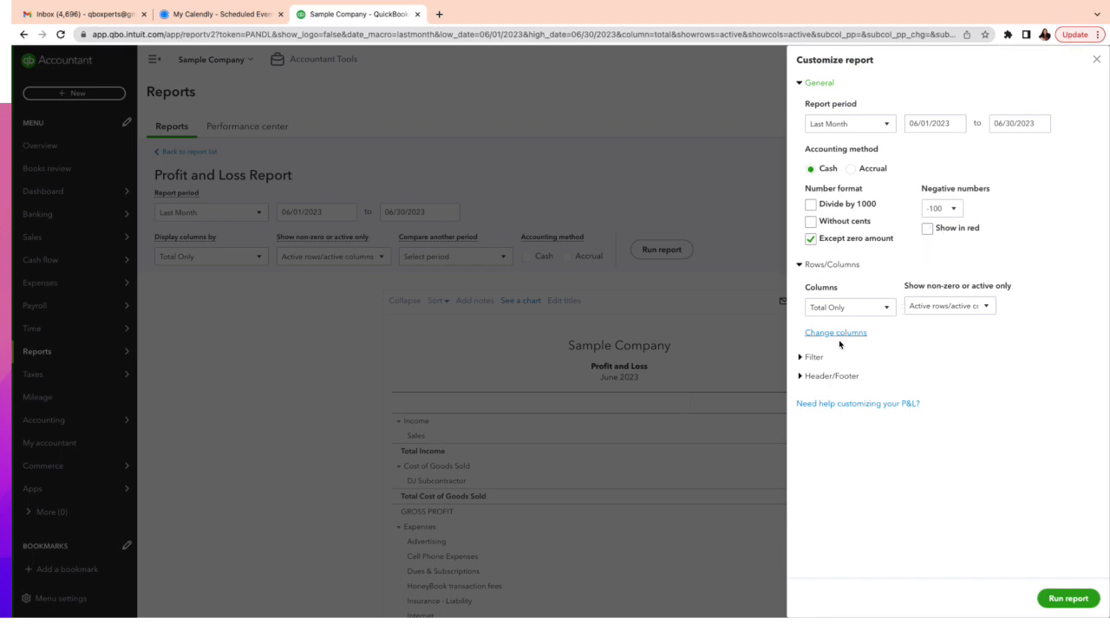
click(812, 357)
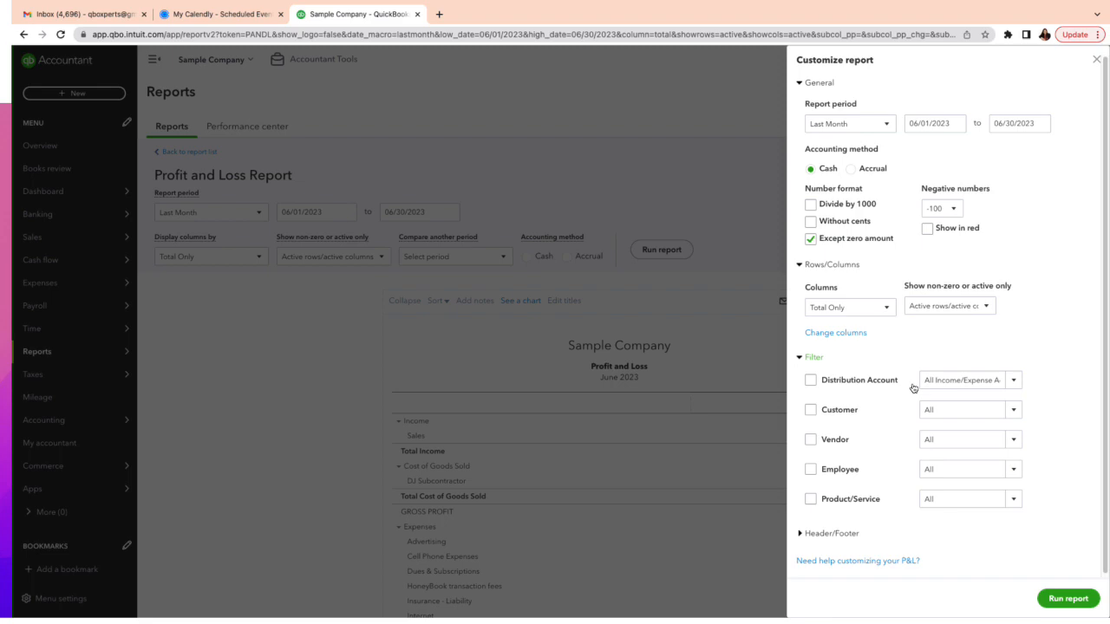
scroll(913, 388, down, 1)
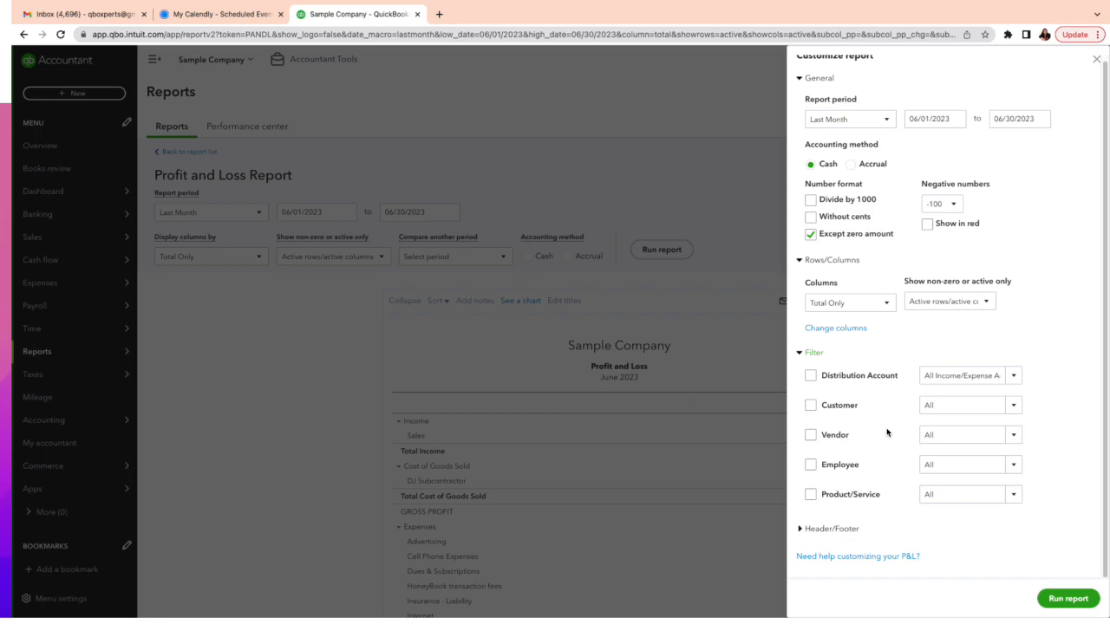
click(1096, 61)
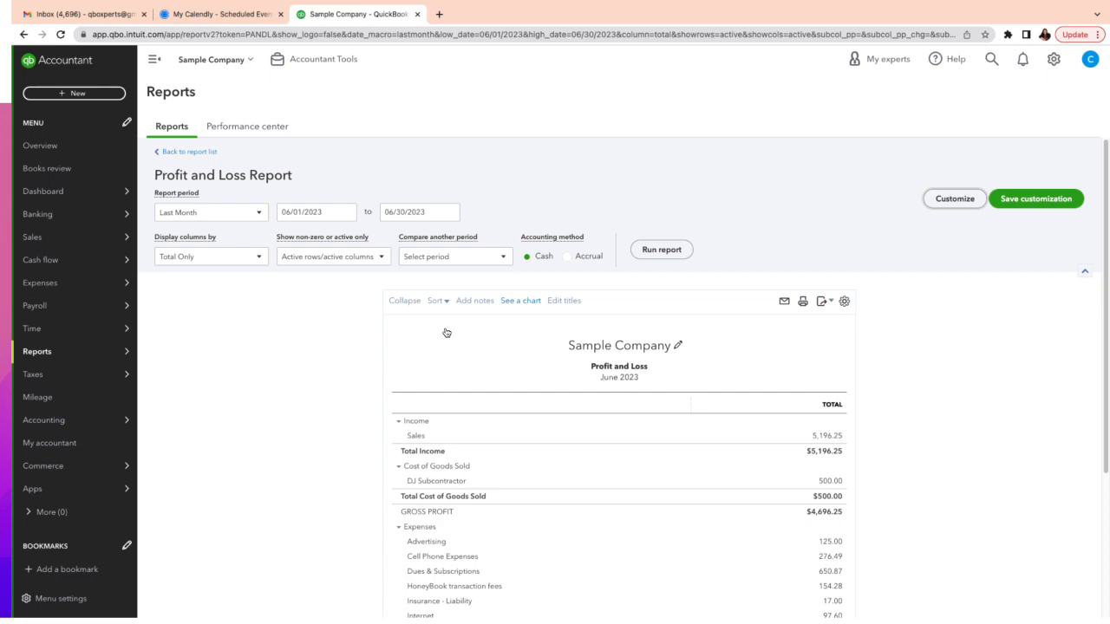
click(182, 153)
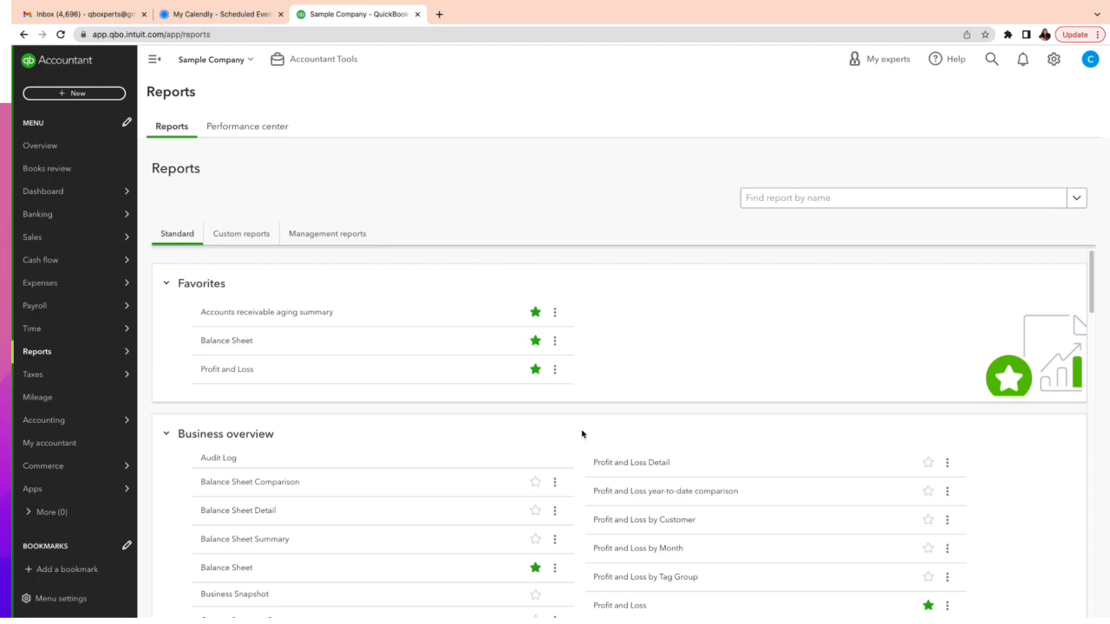
scroll(584, 434, down, 1)
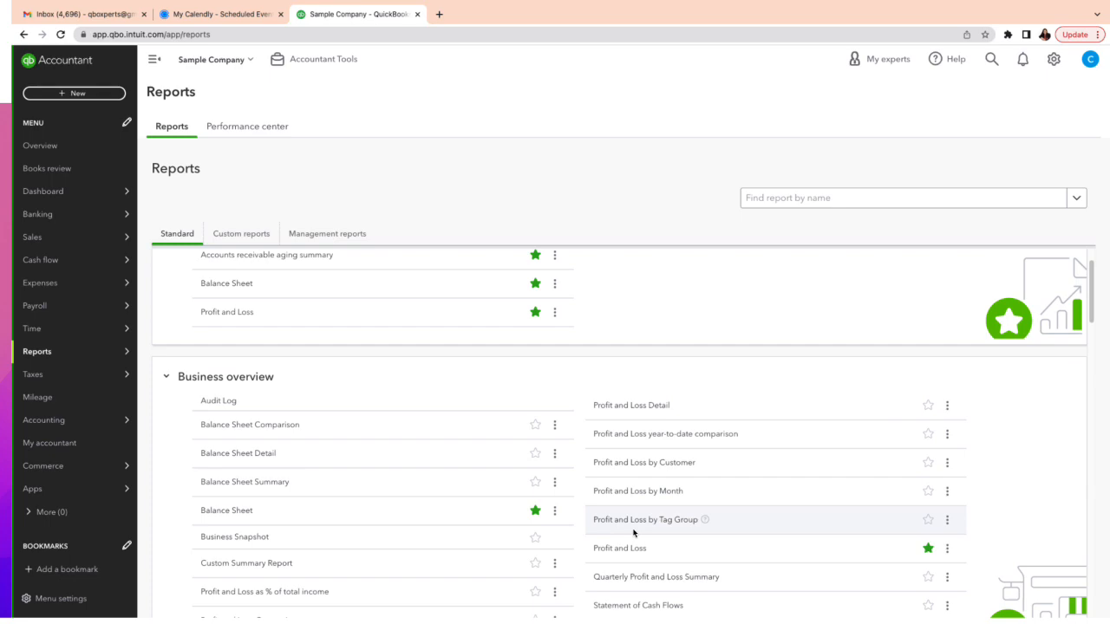